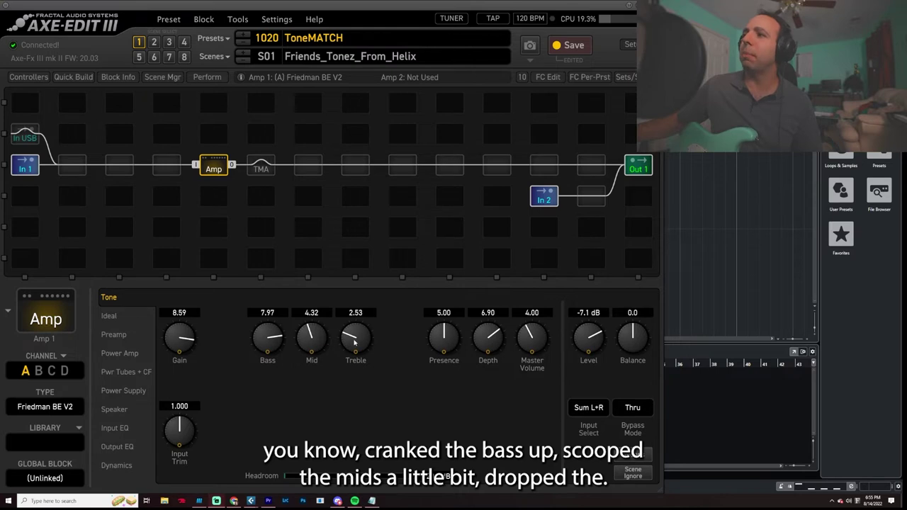
Step: Confirm the Tone Match block's Config uses USB 7/8 as reference source in Off-Line mode
click(272, 420)
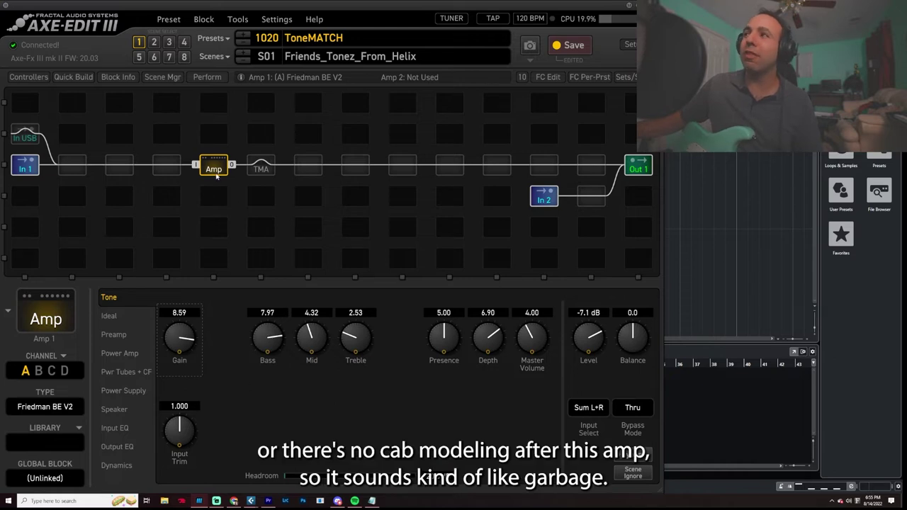
click(260, 168)
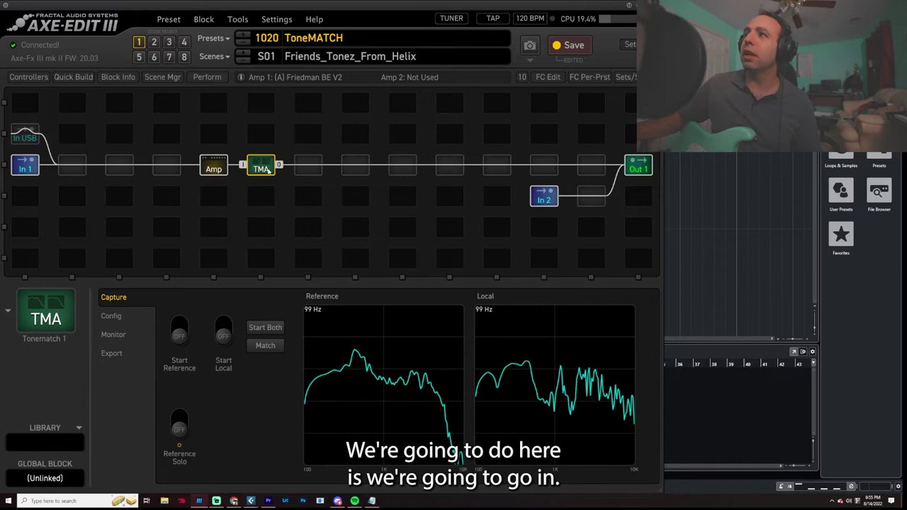
click(111, 316)
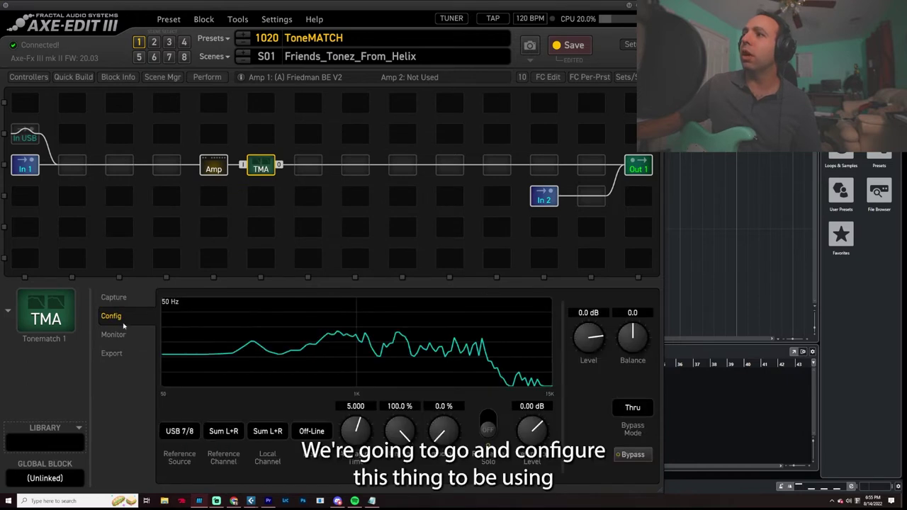
click(177, 432)
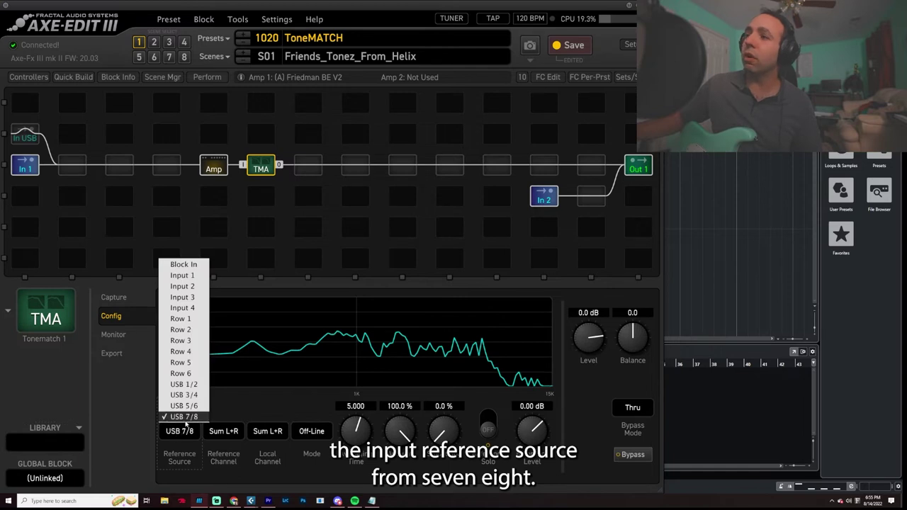
click(173, 439)
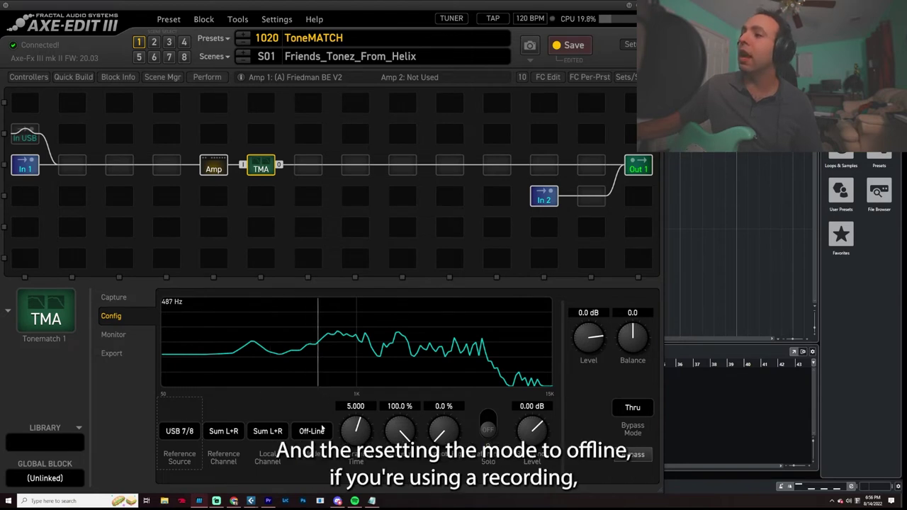
click(311, 431)
click(317, 456)
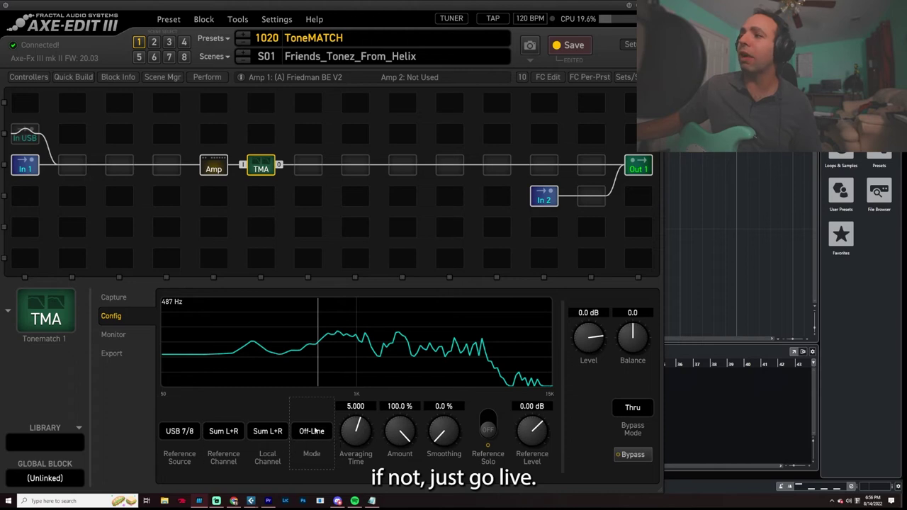
click(186, 432)
click(189, 435)
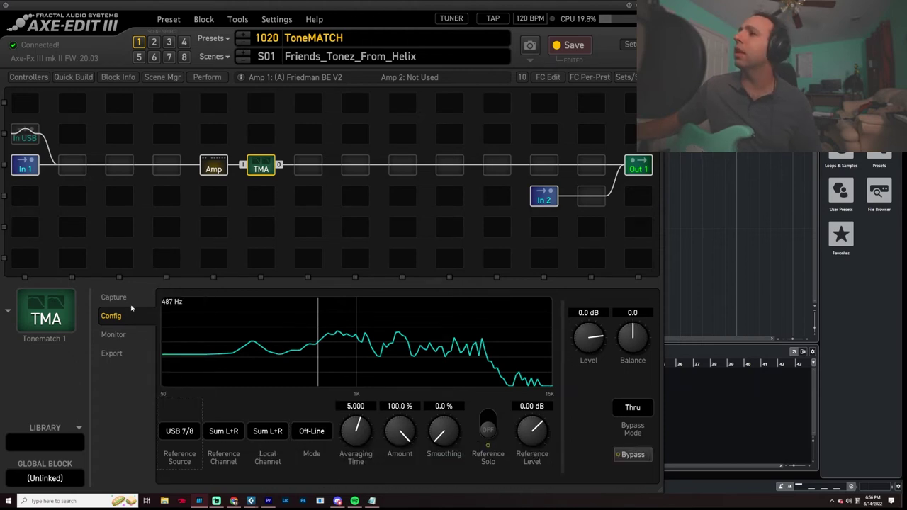
Step: Return to the Tone Match Capture view and switch to the Cubase project
click(114, 298)
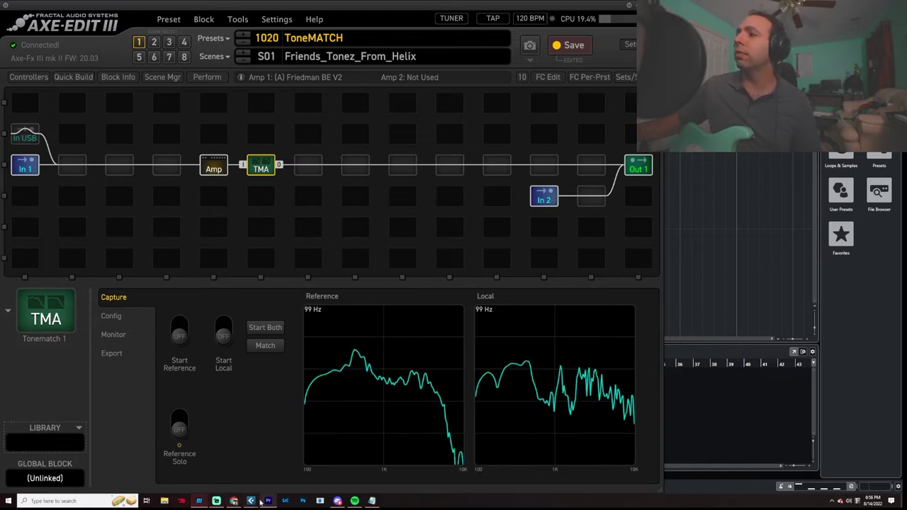
mouse_move(252, 500)
click(289, 459)
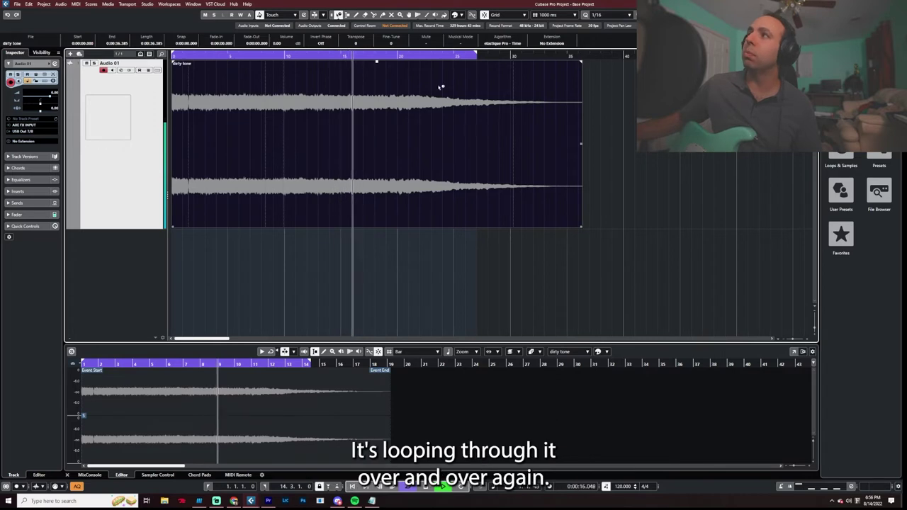
Step: Check the Outputs routing in Cubase's Studio > Audio Connections, then show Axe-Edit III's Tone Match Config again
click(147, 4)
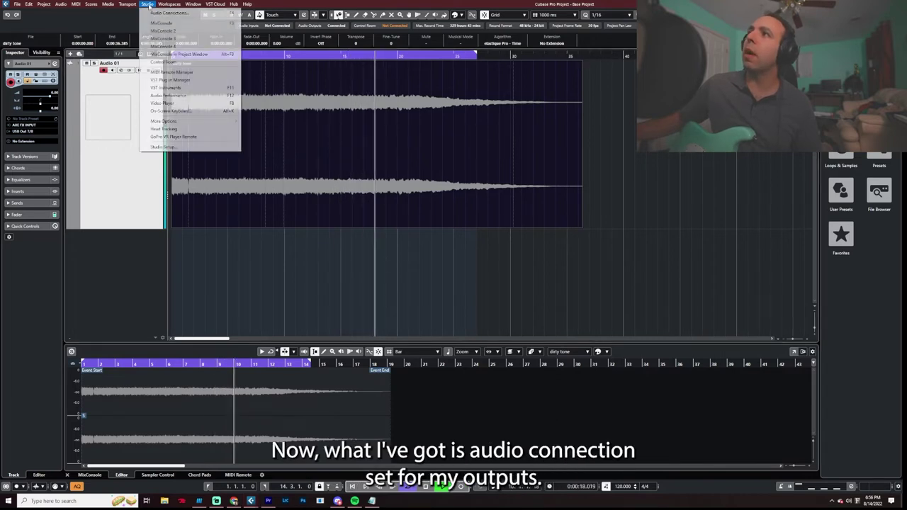
click(169, 12)
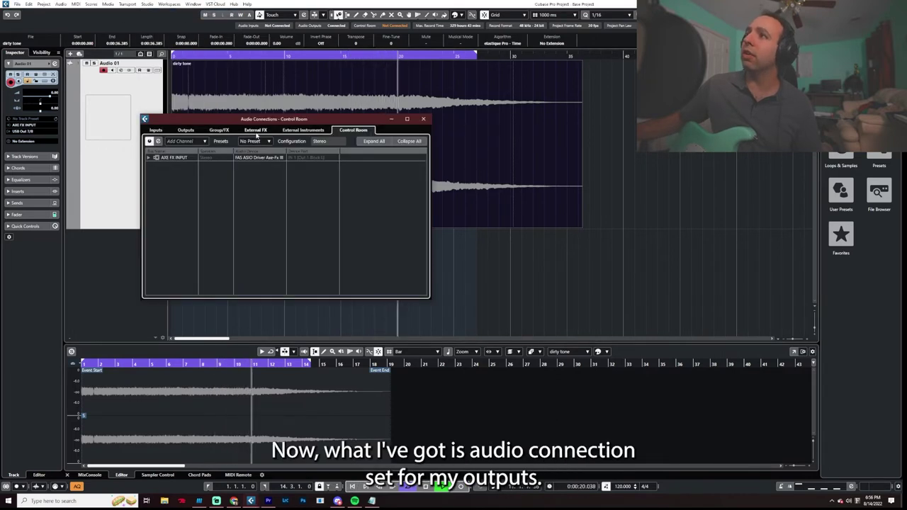
click(187, 134)
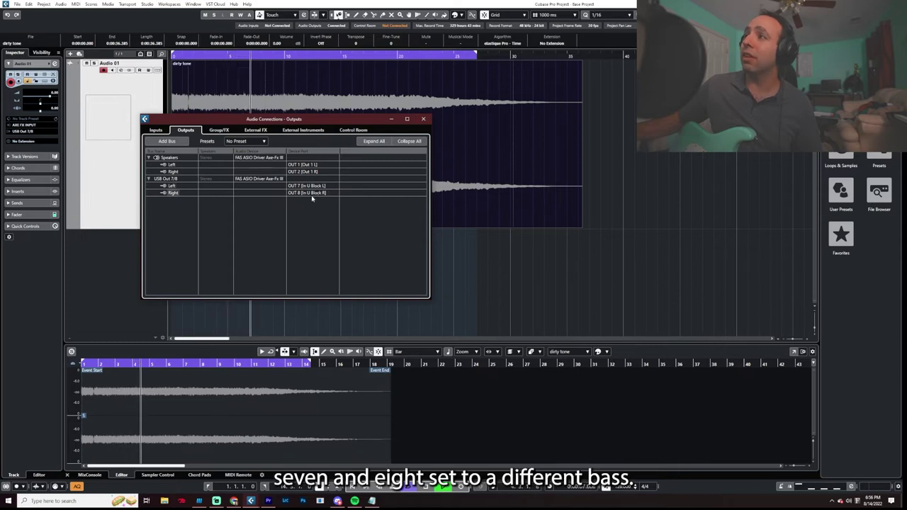
click(423, 119)
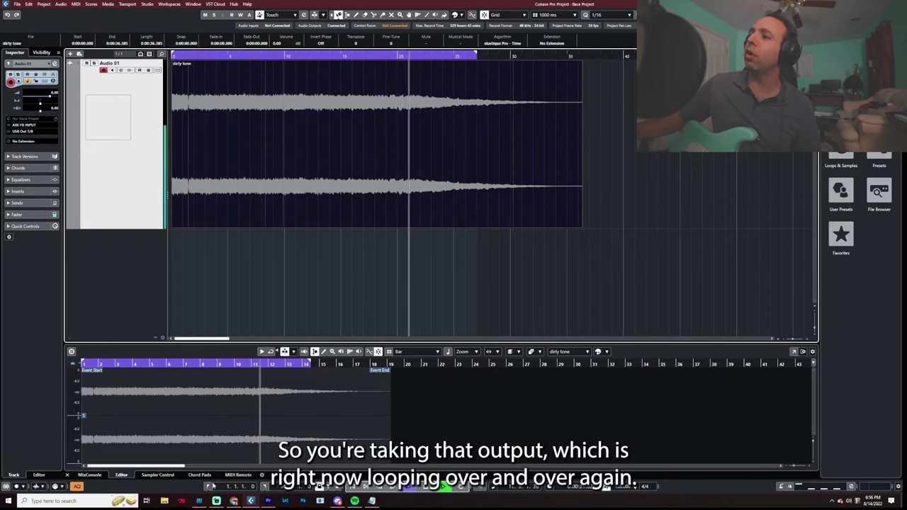
click(199, 501)
click(112, 316)
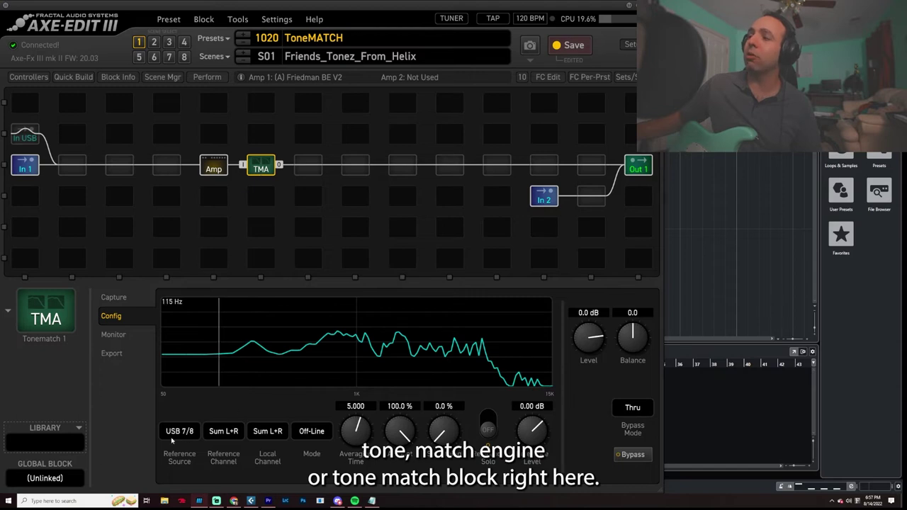
Step: On the Tone Match Capture page, start capturing both reference and local spectra, then compute the match
click(114, 297)
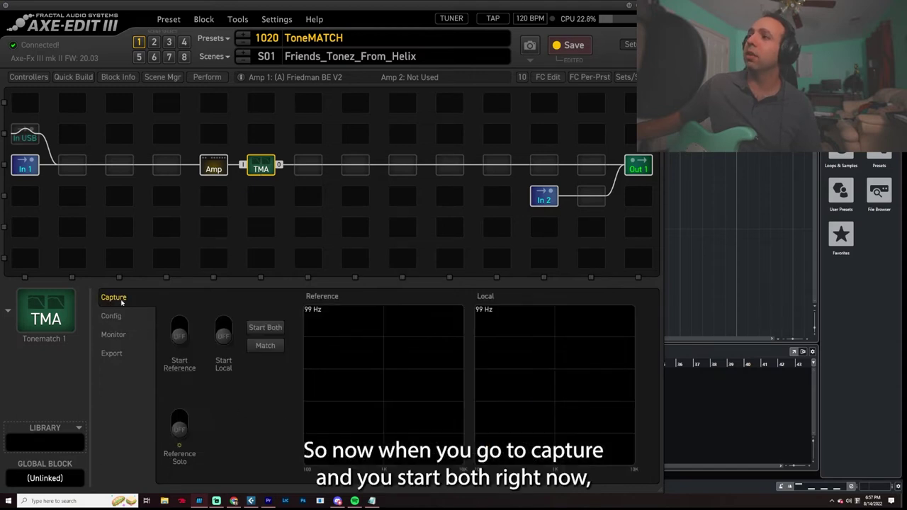
click(264, 328)
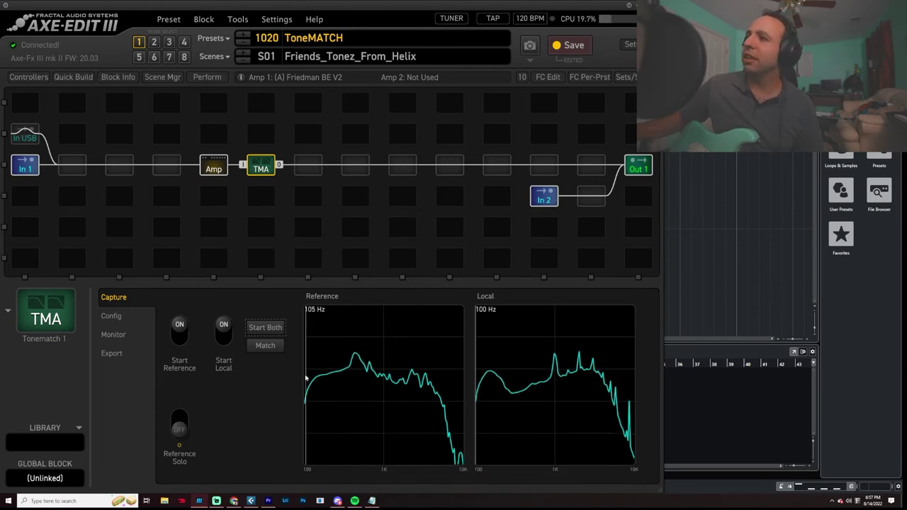
click(265, 346)
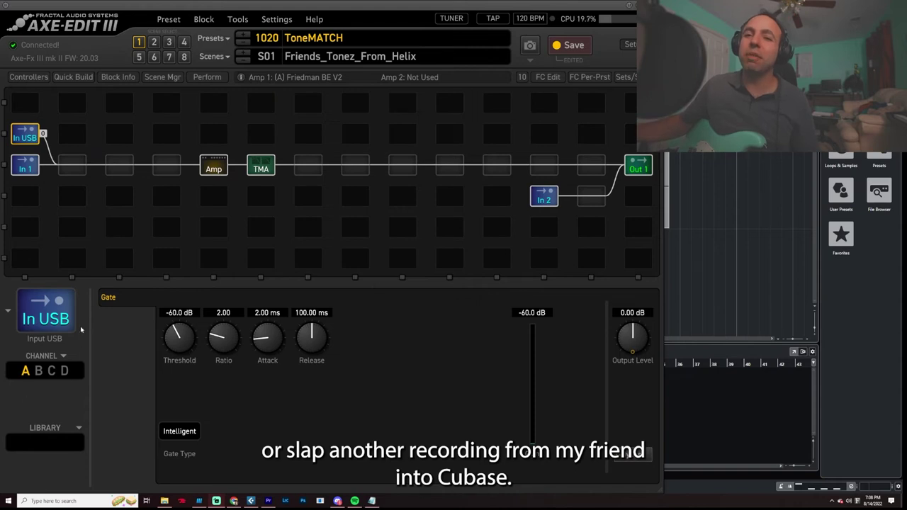
Step: Check the I Like Turtles clip in Cubase, then bypass Axe-Edit III's In USB block
click(250, 501)
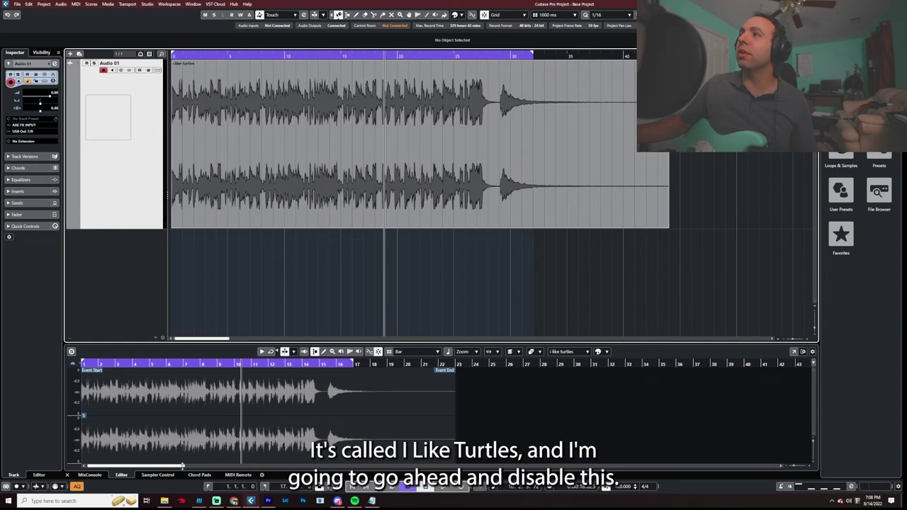
click(199, 501)
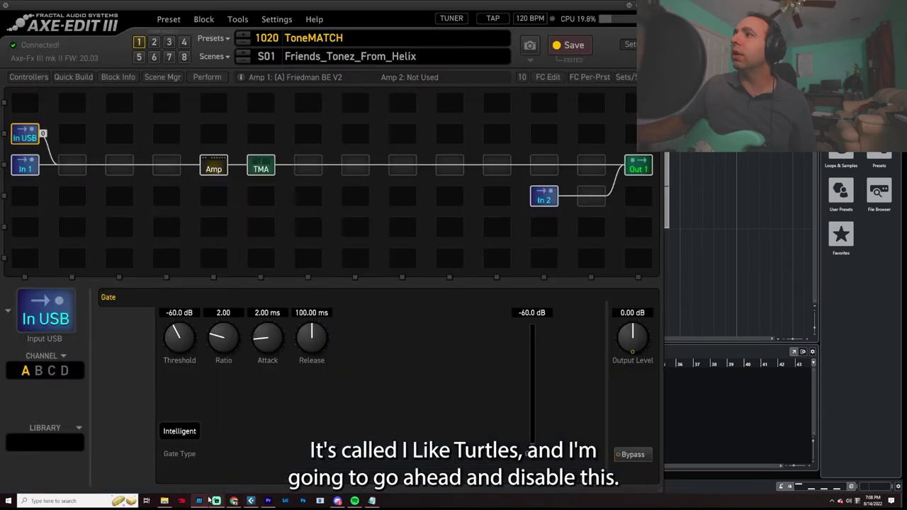
click(261, 165)
click(24, 134)
ctrl+click(24, 134)
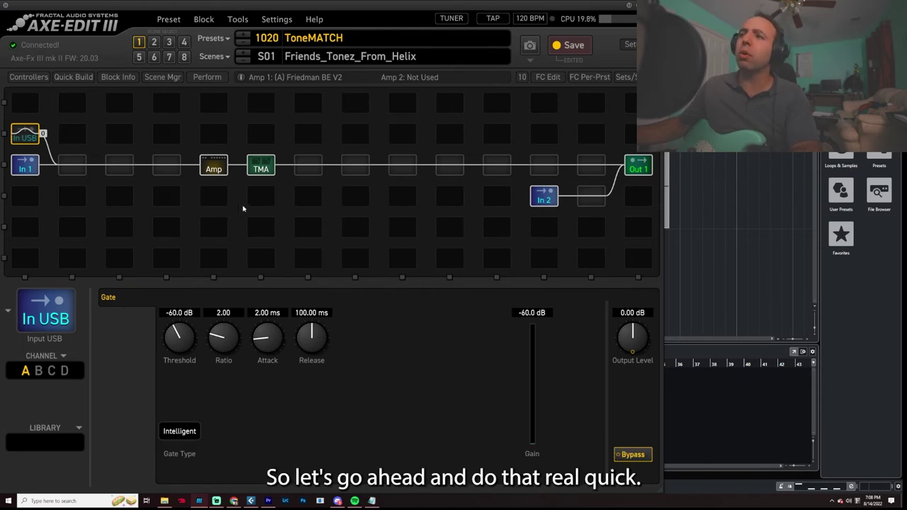
Step: Change the Amp 1 model through the list to Deluxe Verb Normal
click(213, 168)
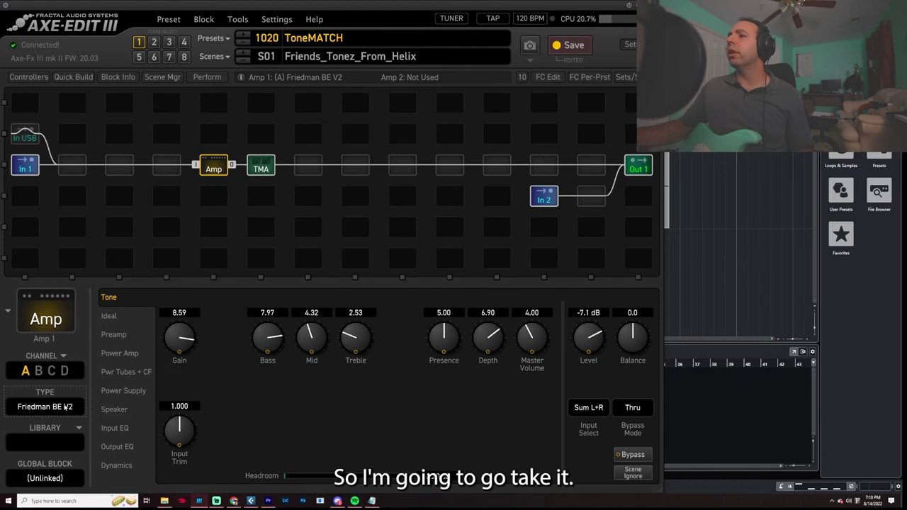
click(44, 406)
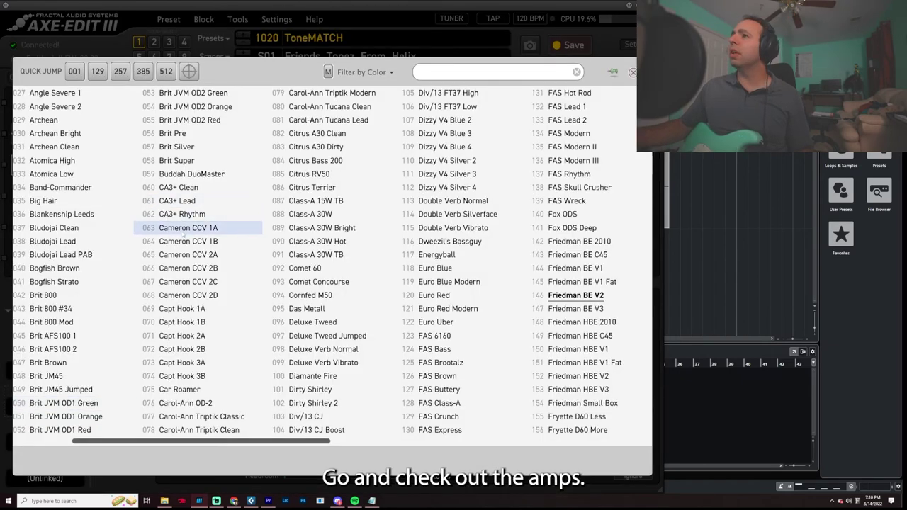
scroll(188, 234, left, 2)
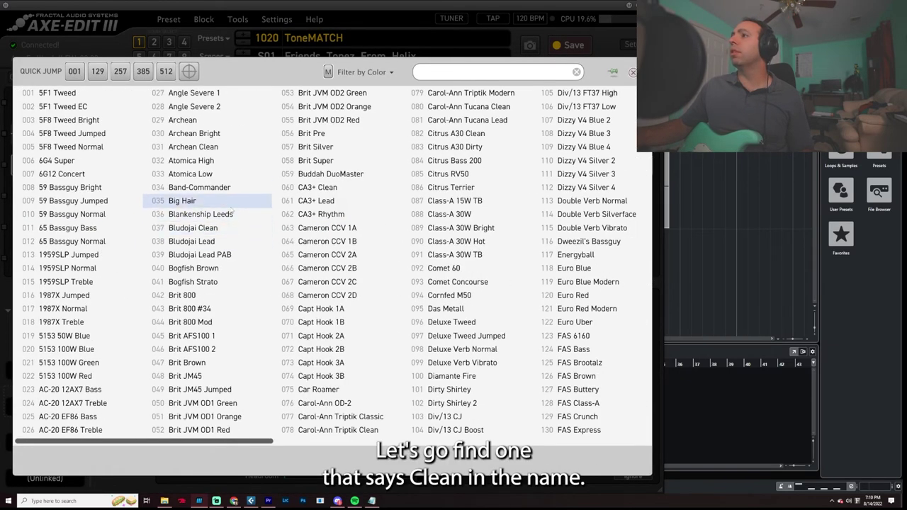
click(226, 224)
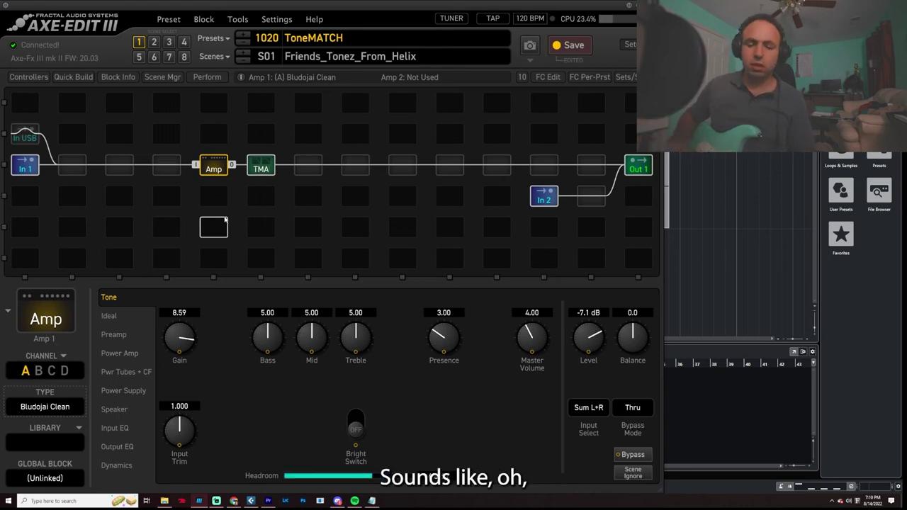
click(63, 409)
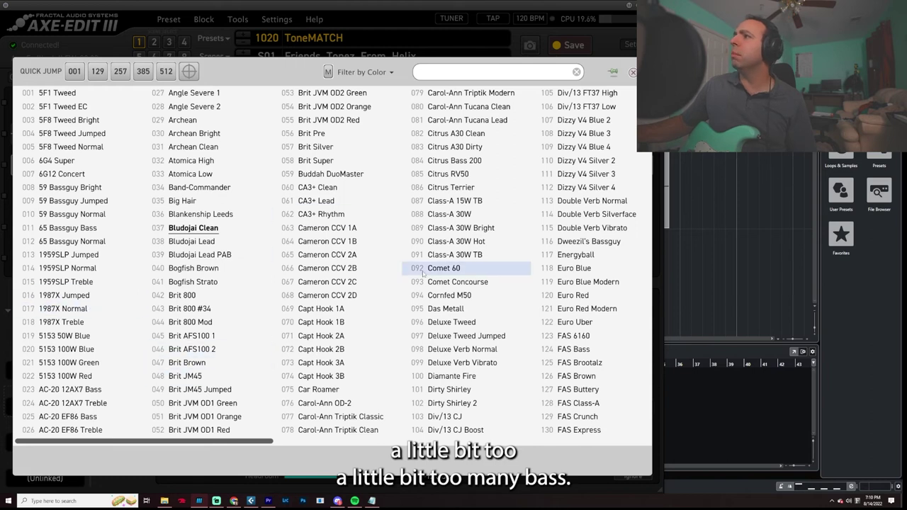
click(451, 189)
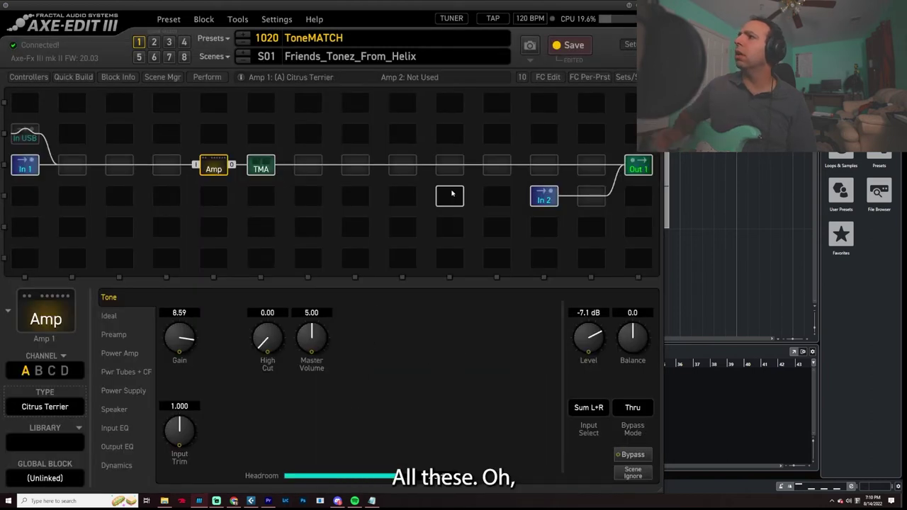
click(51, 409)
click(607, 288)
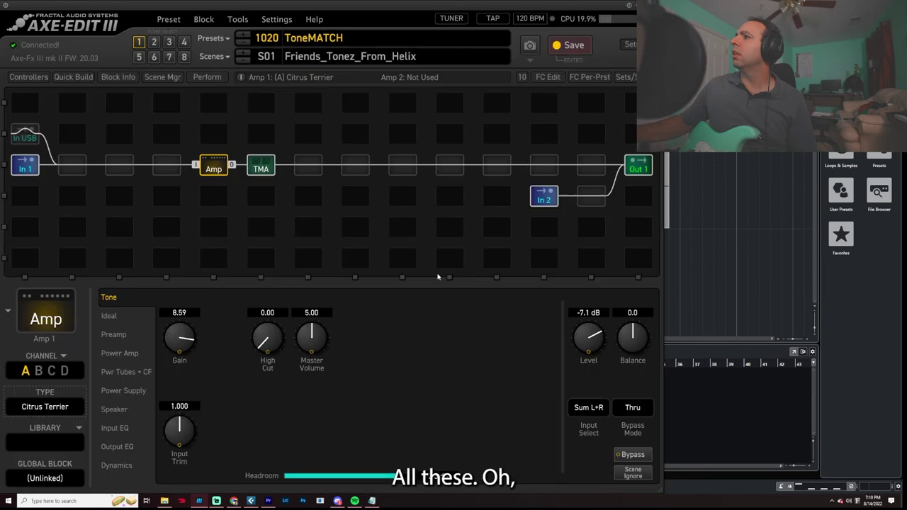
key(Down)
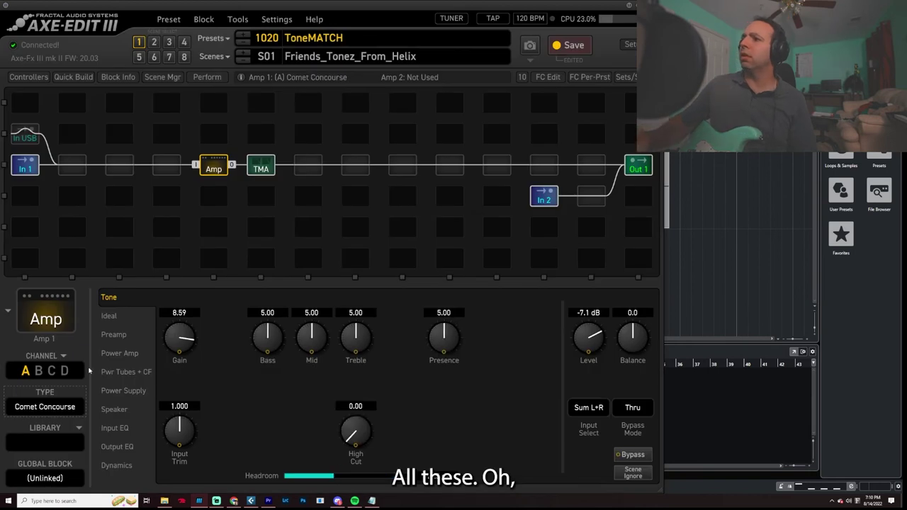
key(Down)
key(Down)
key(Down)
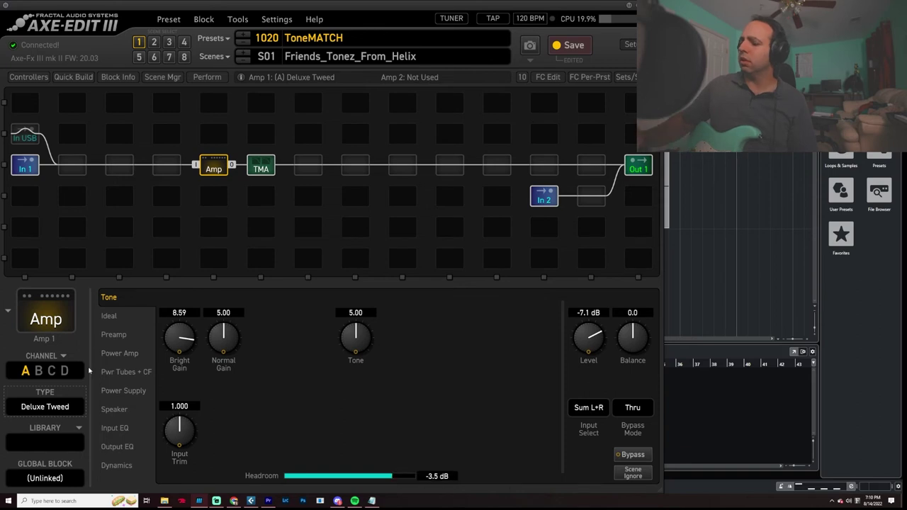
key(Down)
key(Down)
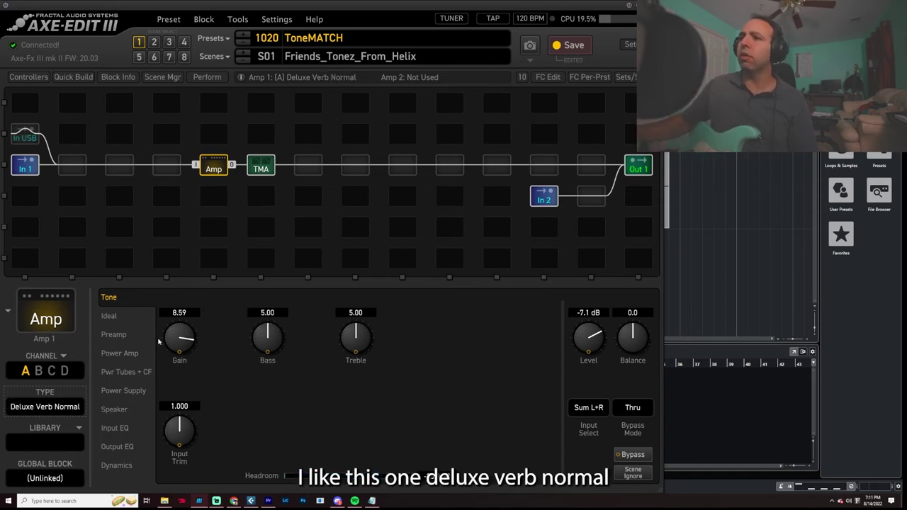
Step: Reset the amp gain to 5.00 and raise treble to 5.82
double_click(189, 339)
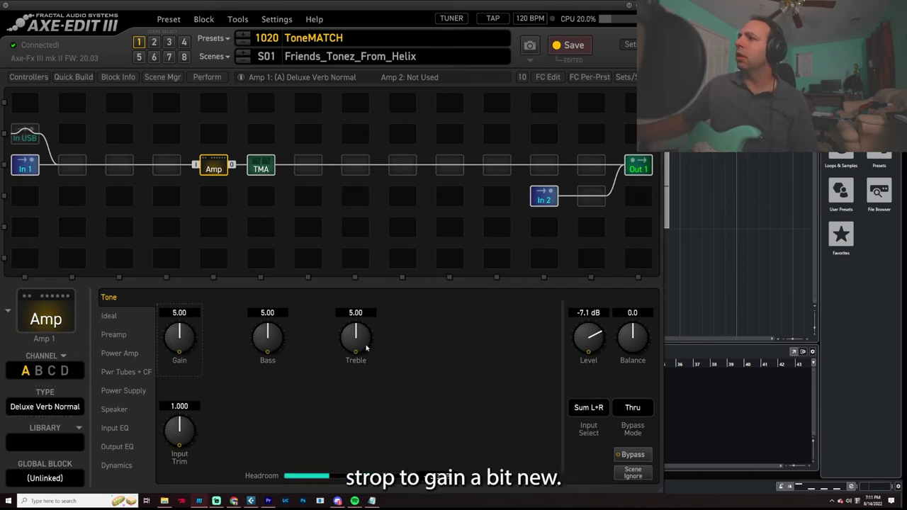
drag(366, 347, 381, 347)
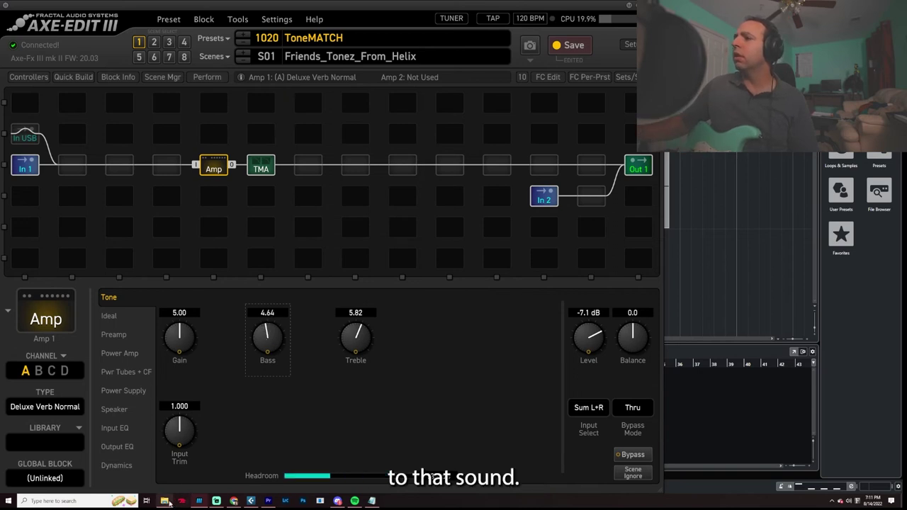
mouse_move(168, 501)
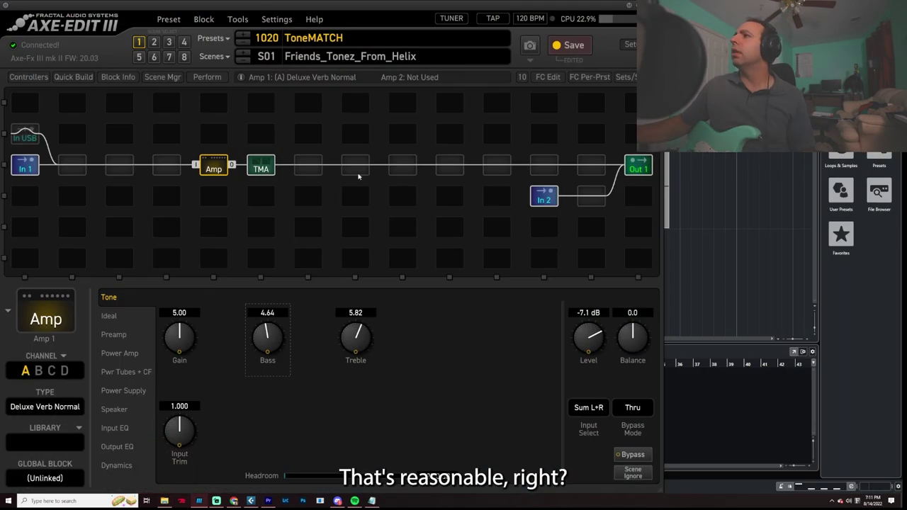
click(358, 176)
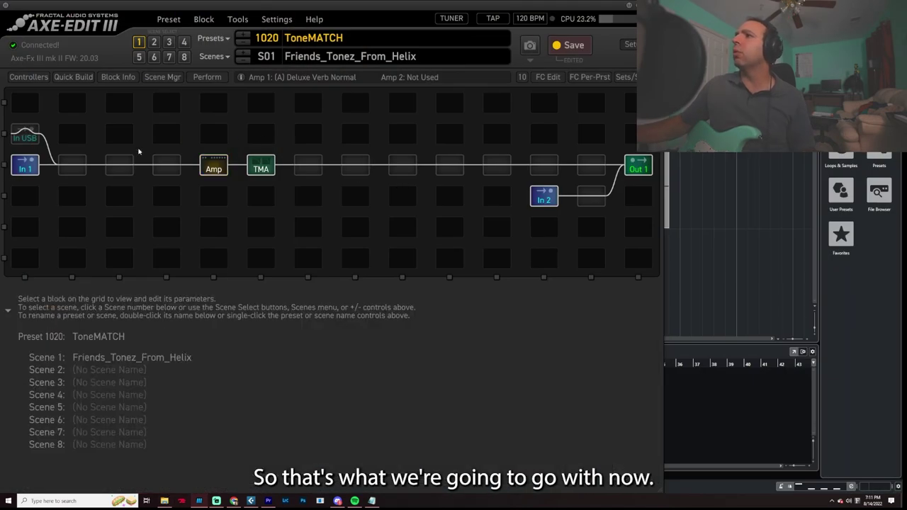
Step: Select the Tonematch block, then play Cubase's reference recording from the project start
click(218, 170)
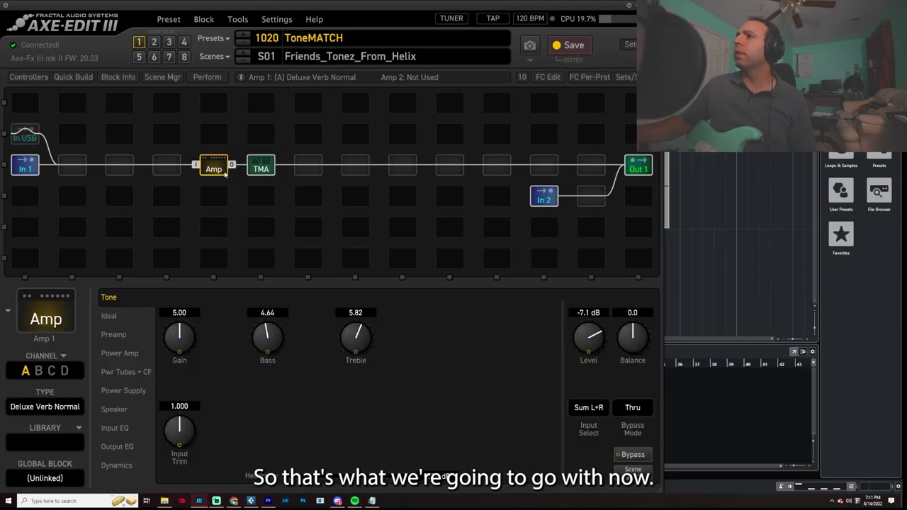
click(260, 169)
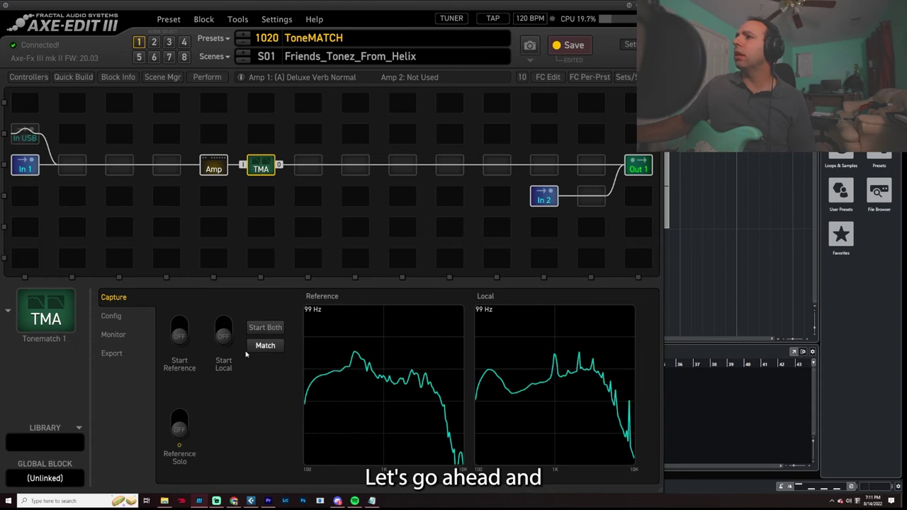
click(250, 501)
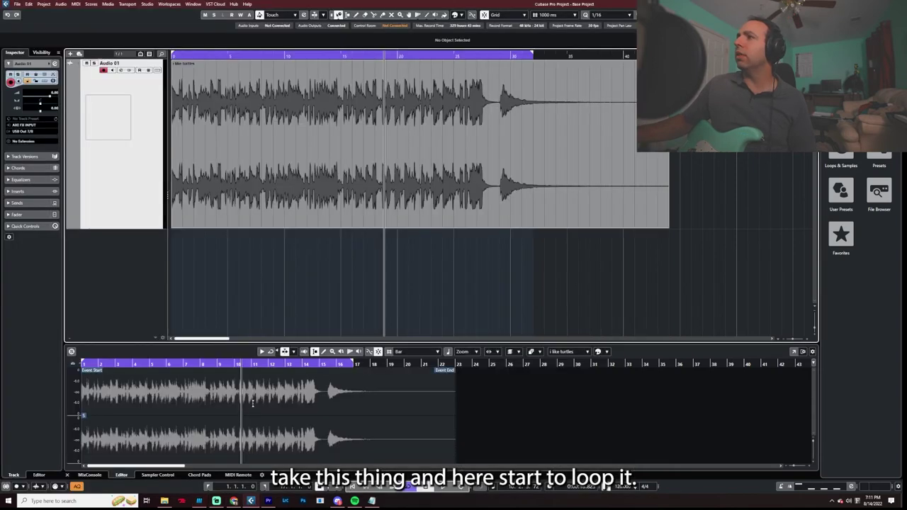
click(172, 54)
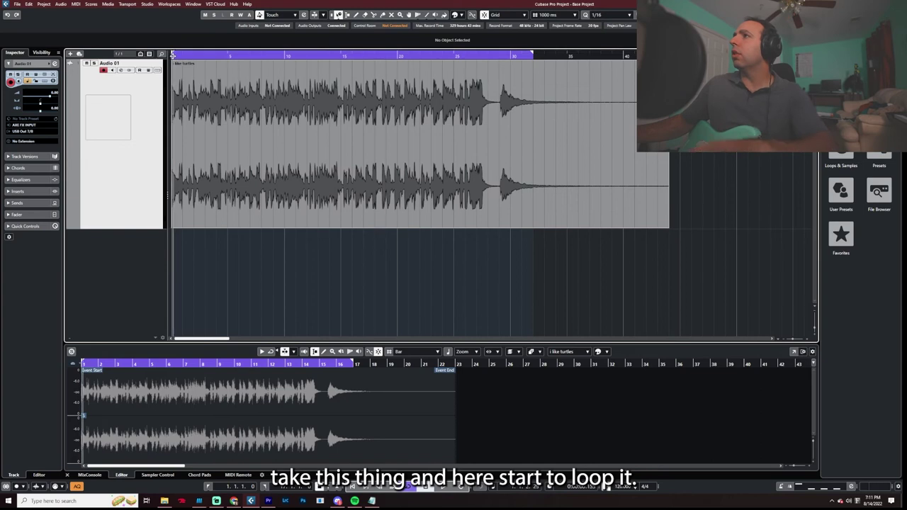
key(space)
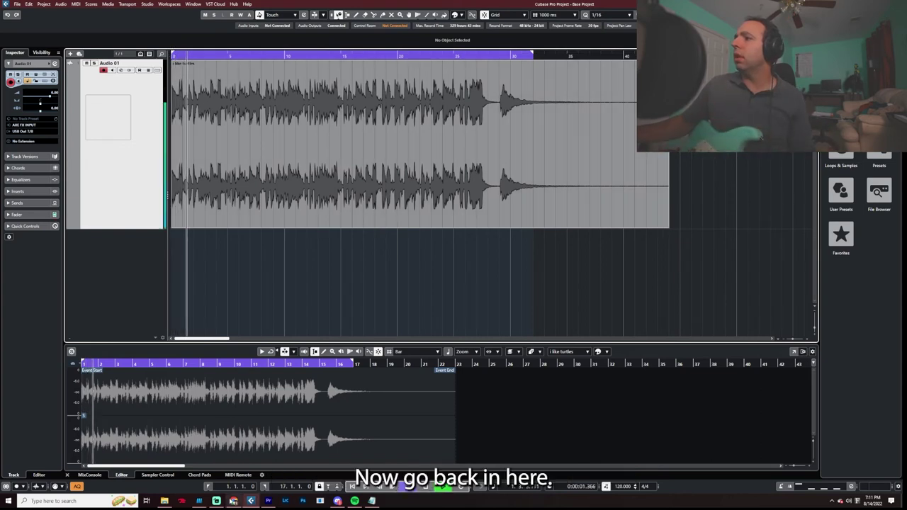
Step: Capture reference and local tones with Start Both, then compute the Tone Match
click(216, 501)
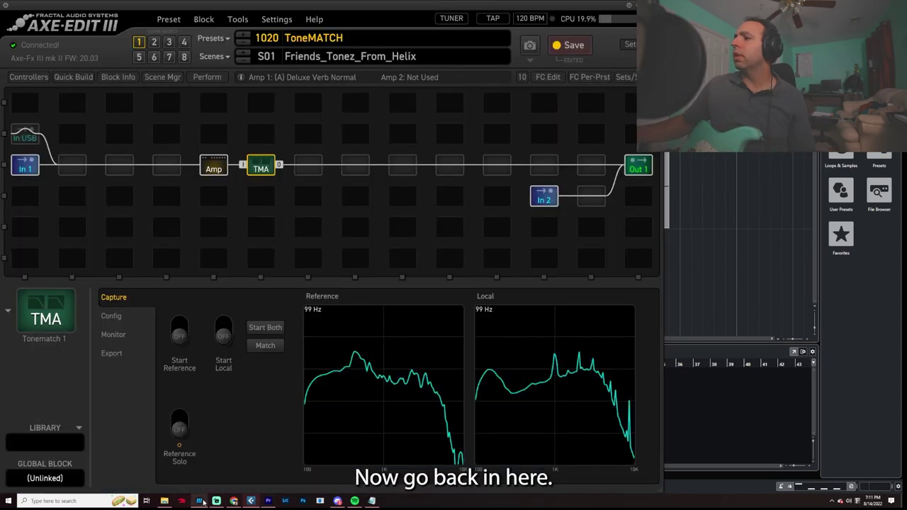
click(264, 330)
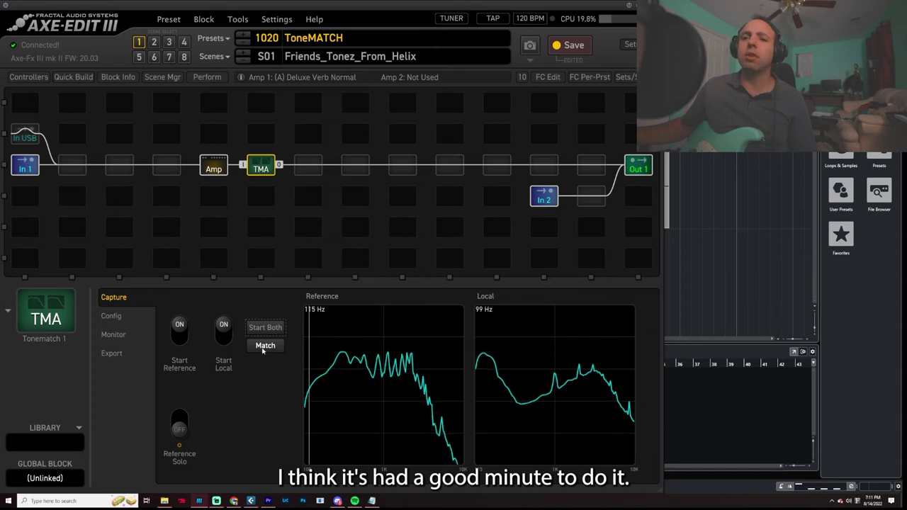
click(263, 346)
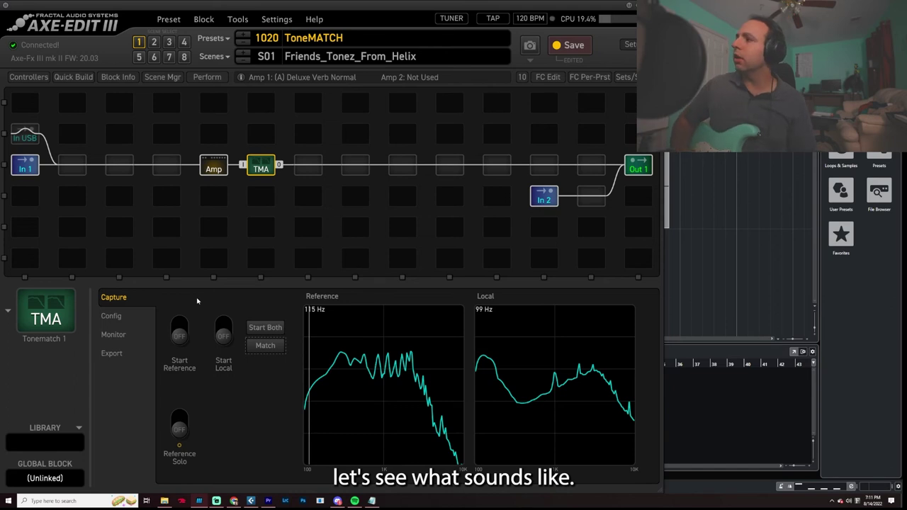
click(354, 164)
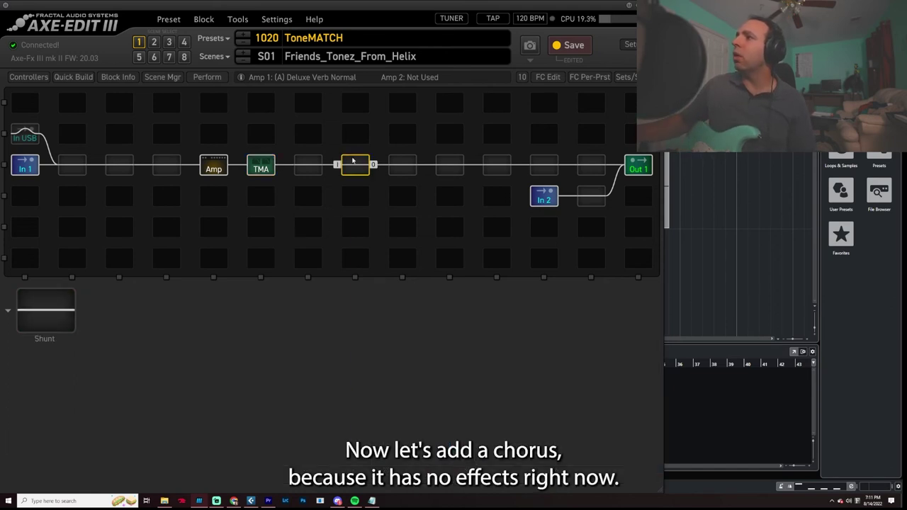
Step: Insert a Chorus block in the slot after TMA and set its type to Dual Chorus
right_click(354, 164)
click(450, 227)
click(45, 408)
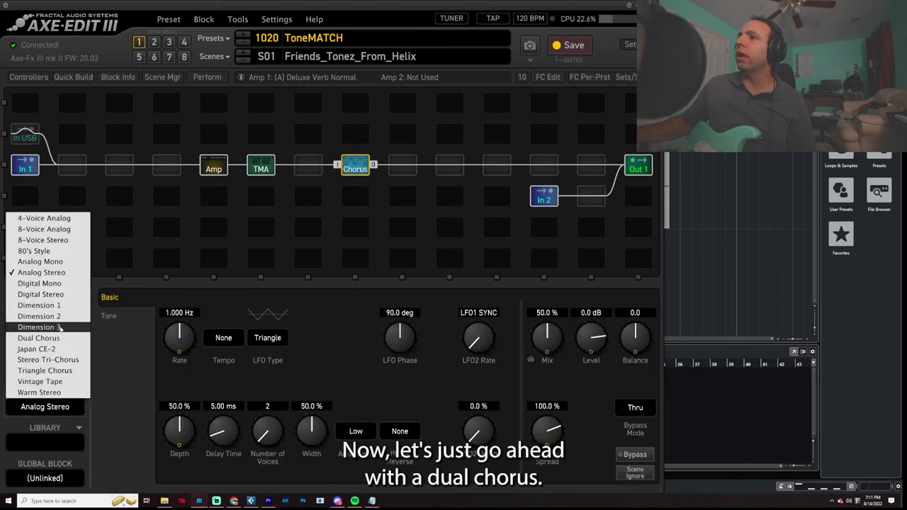
click(54, 341)
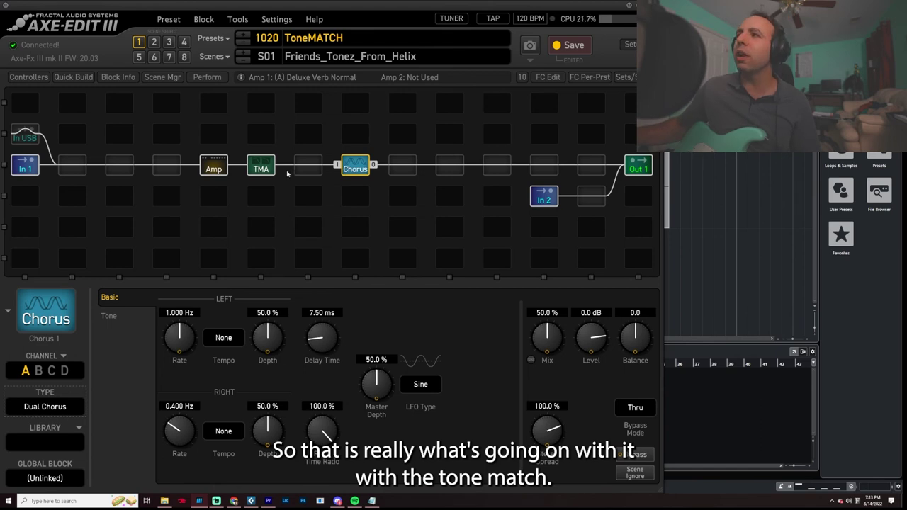
click(261, 165)
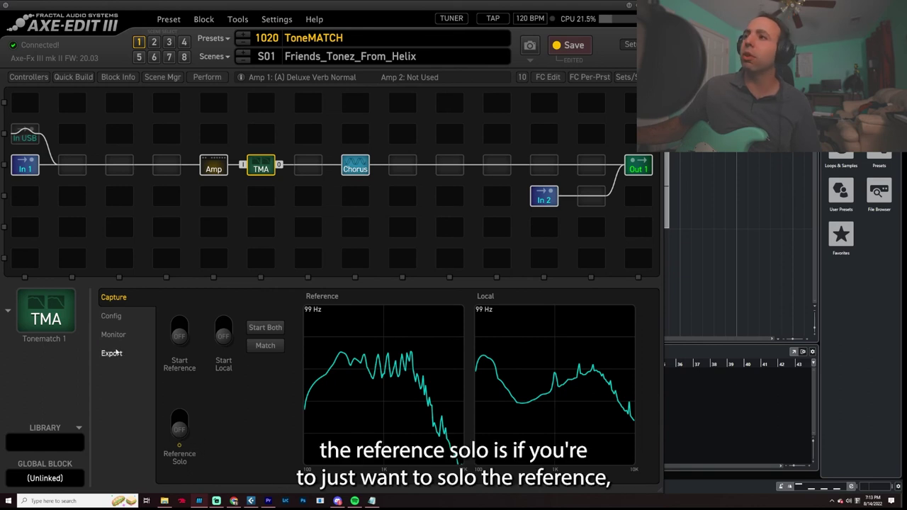
Step: Review the Tone Match reference/local channels, Off-Line mode and Monitor graph, then show the Export page
click(111, 316)
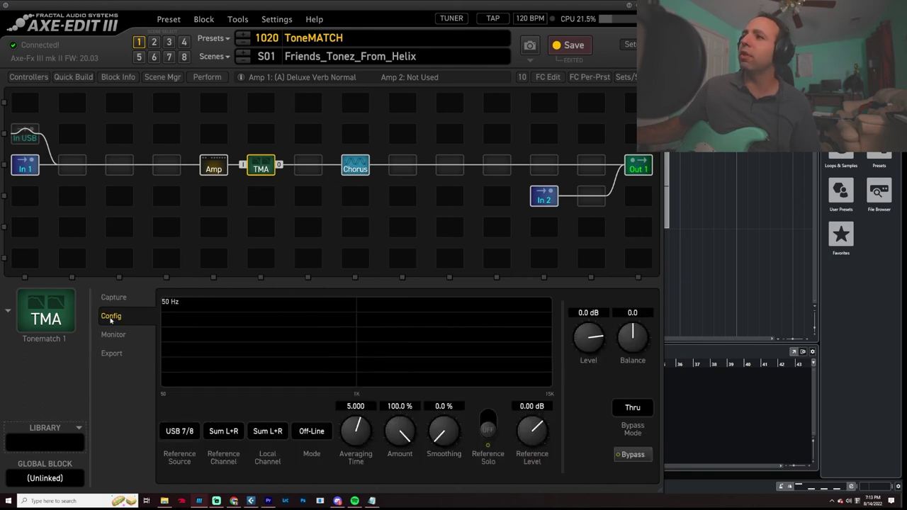
click(220, 432)
click(217, 434)
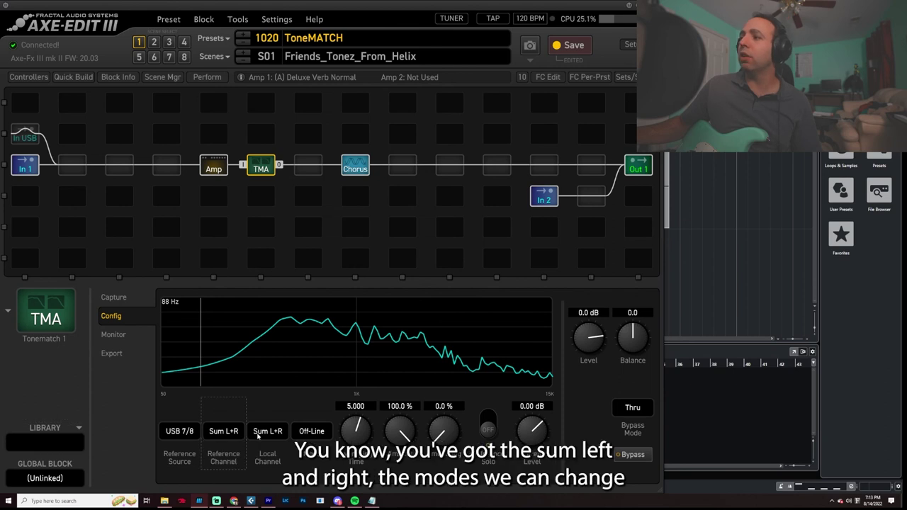
click(261, 433)
click(261, 434)
click(313, 432)
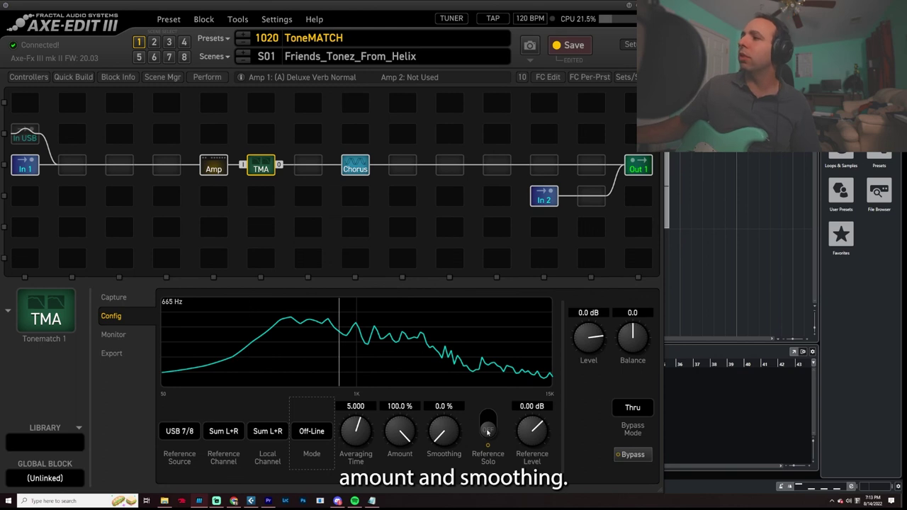
click(113, 335)
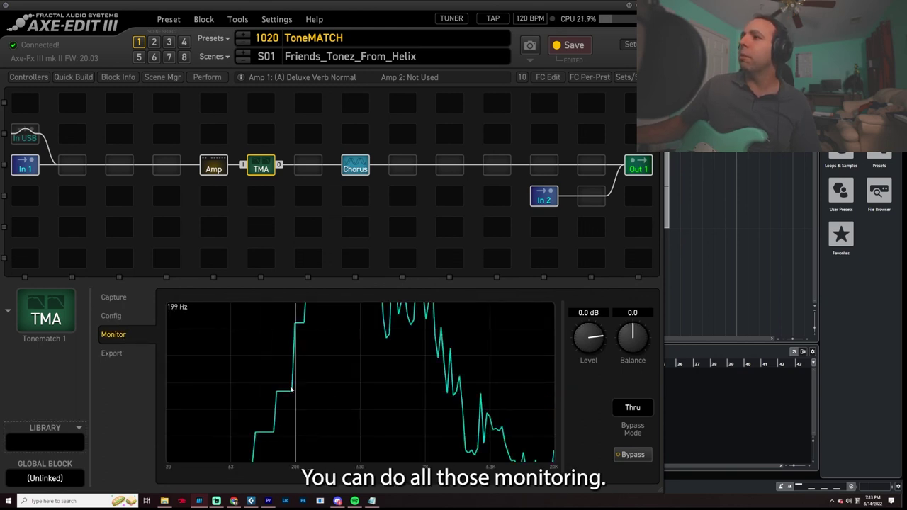
click(111, 353)
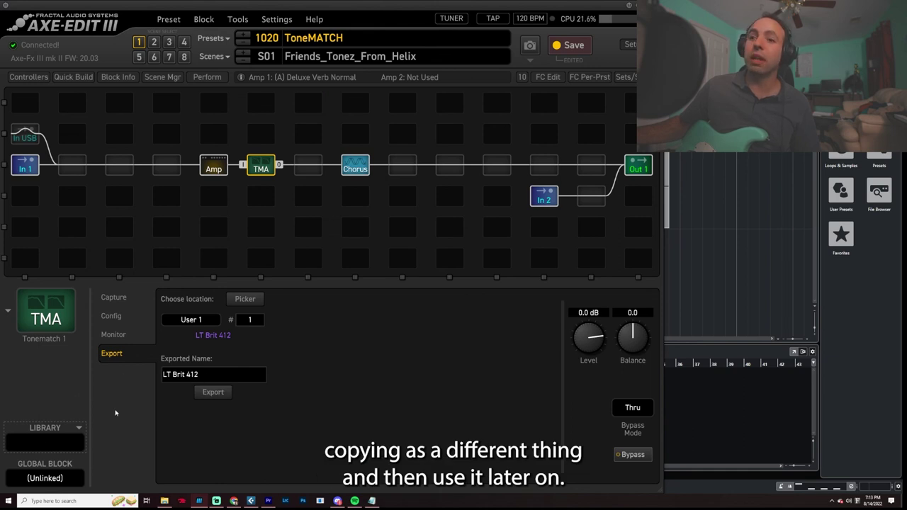
Step: Rename the export to 'Turtles', keep User 1 #1, and export, confirming the overwrite
click(205, 372)
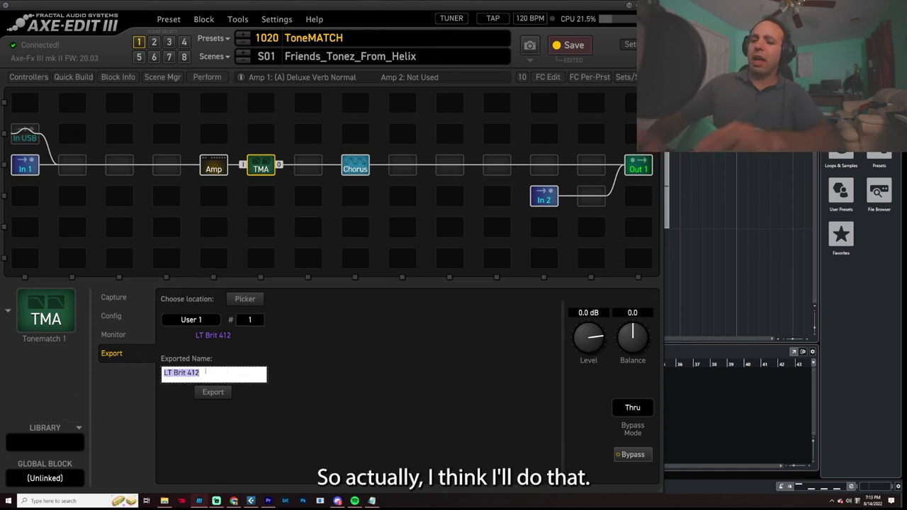
key(BackSpace)
text(Turtles)
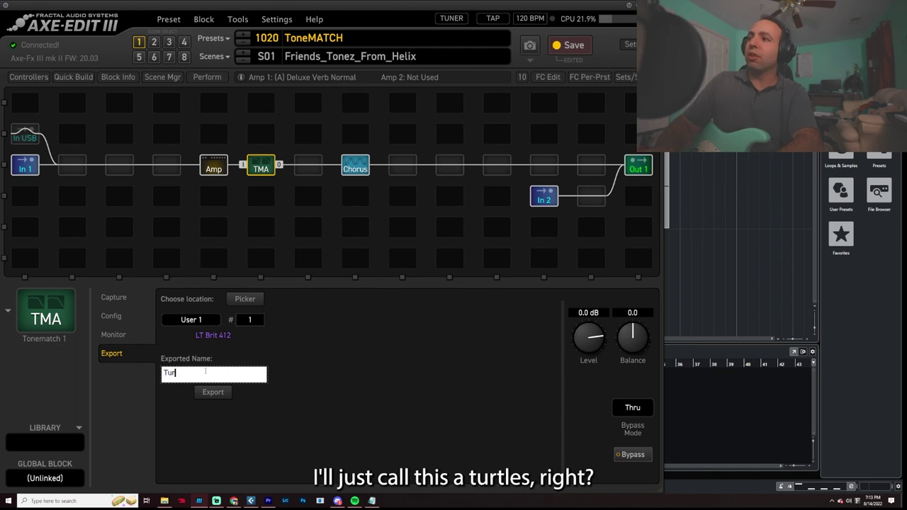
click(214, 319)
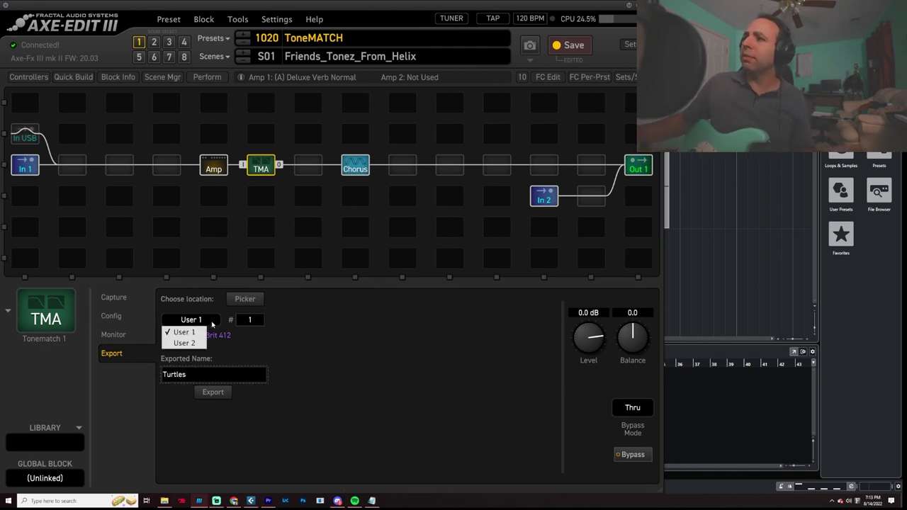
click(188, 330)
click(214, 392)
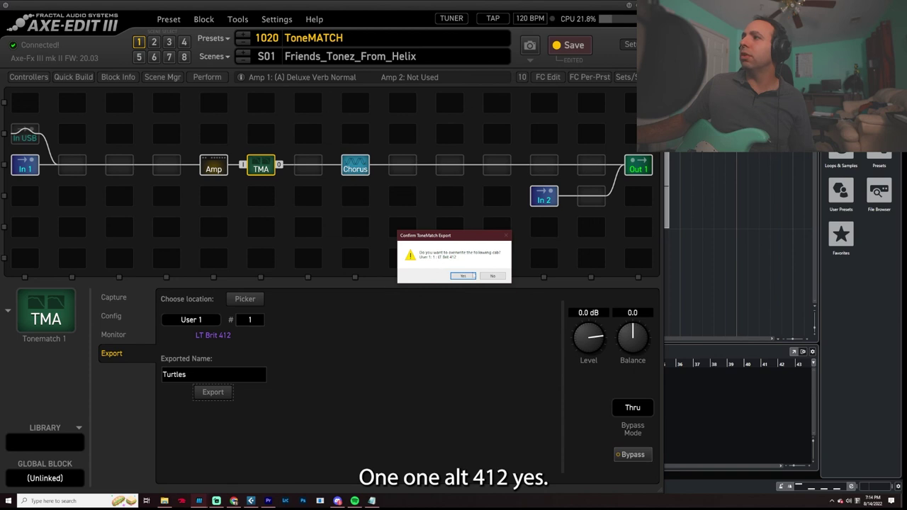
click(464, 277)
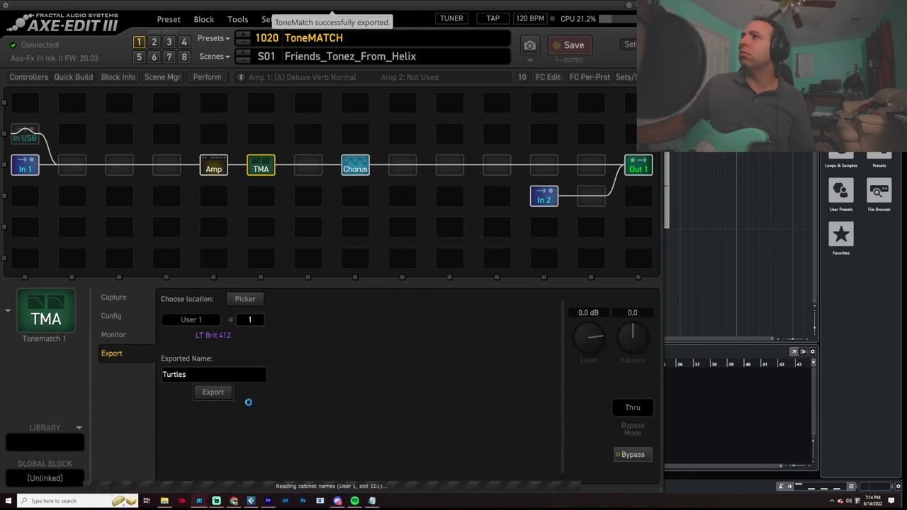